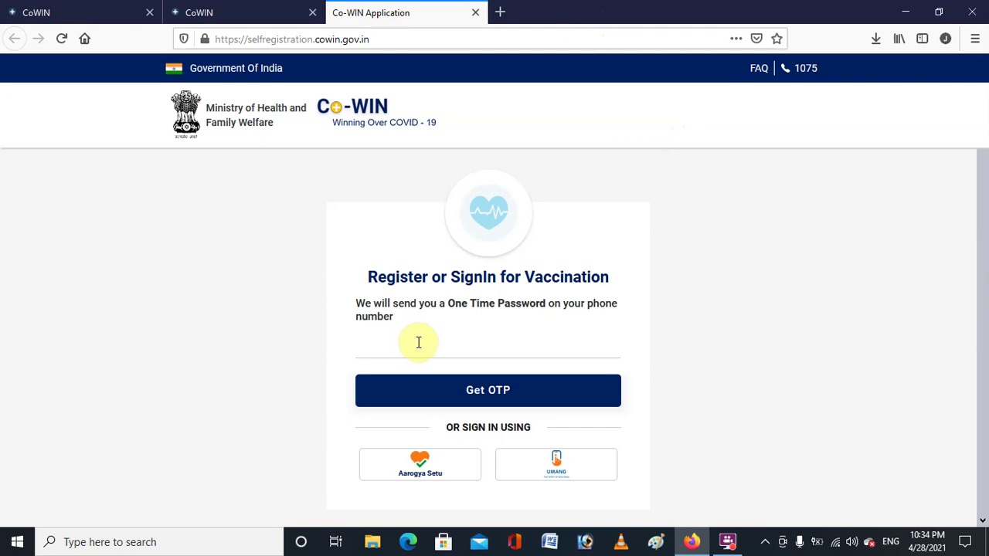
# Step: Enter the user's 10-digit mobile number and request a one-time password for it
pyautogui.click(392, 355)
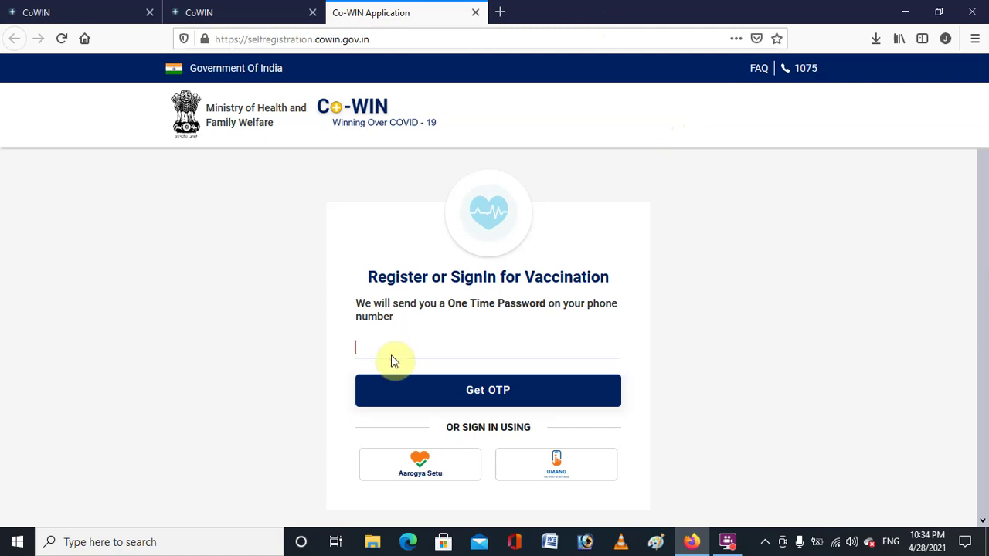
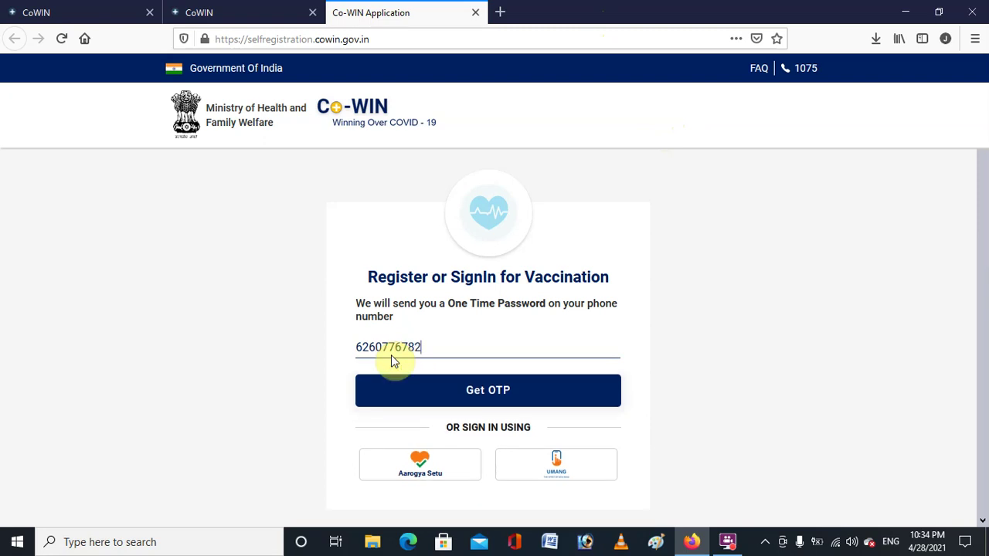
pyautogui.click(472, 390)
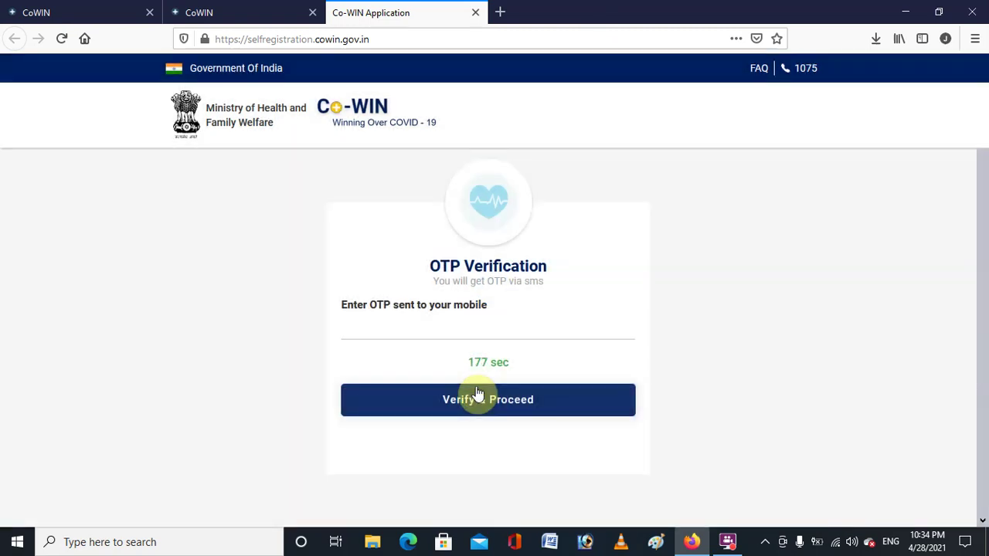
# Step: Enter the received six-digit OTP and verify it to sign in
pyautogui.click(392, 323)
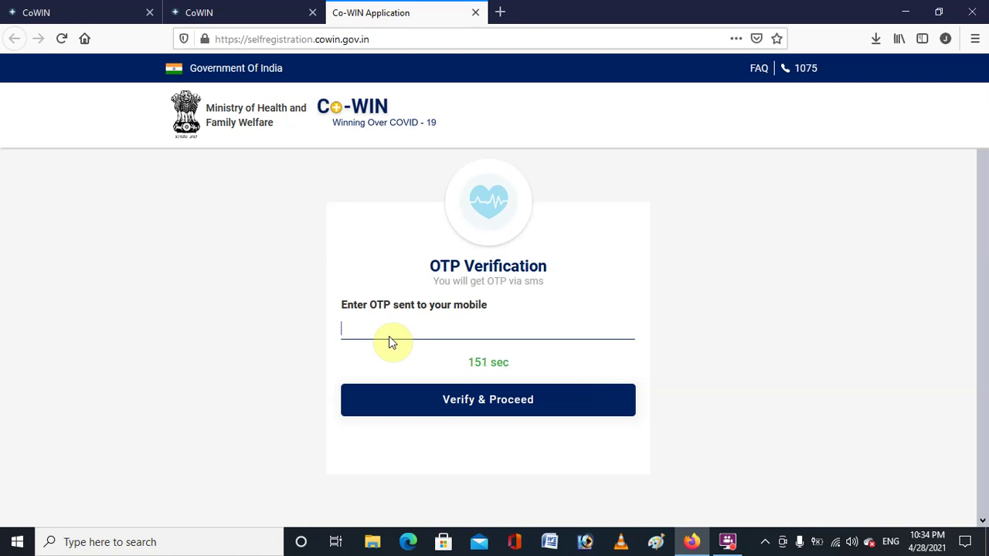
pyautogui.click(460, 405)
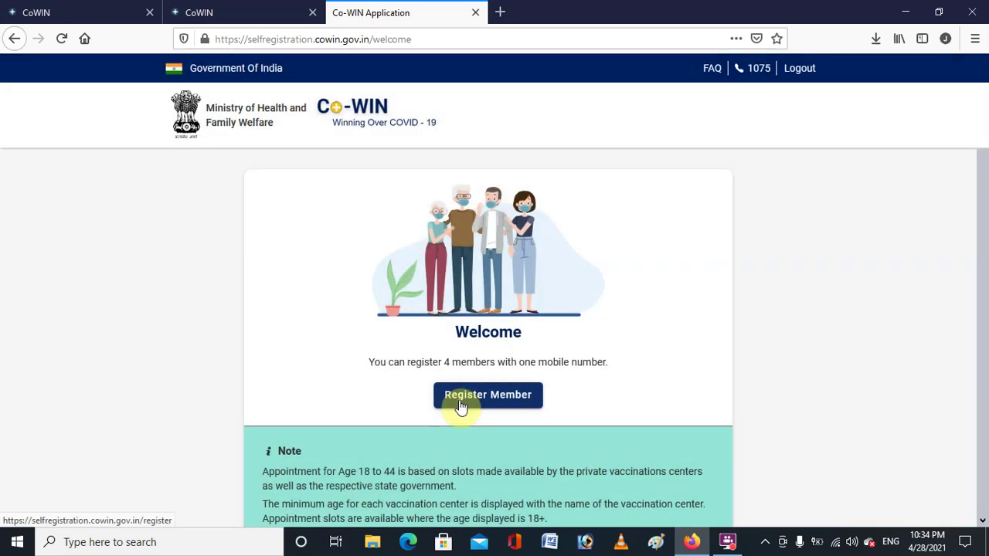
# Step: Register a new member using Aadhaar Card as photo ID proof and submit the member's details
pyautogui.click(461, 407)
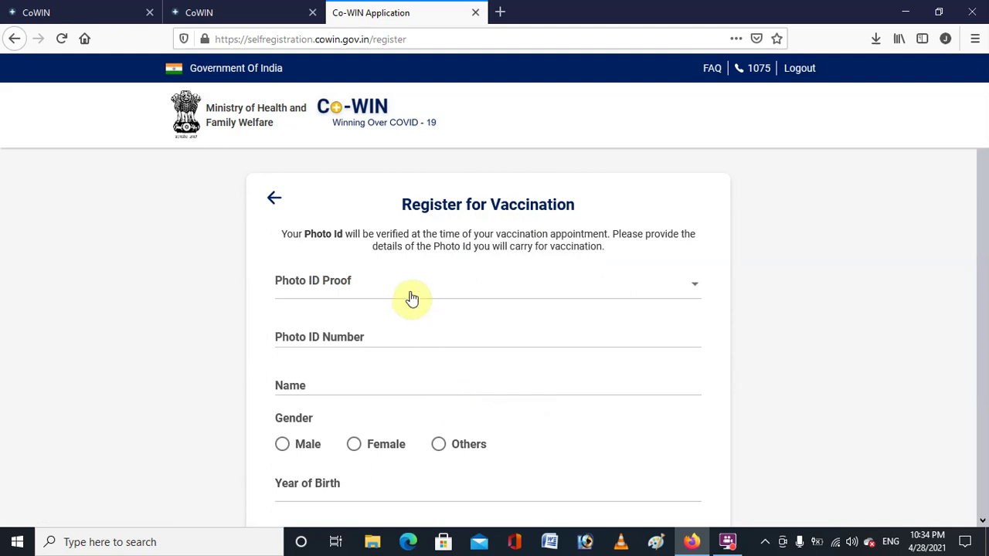
pyautogui.click(412, 299)
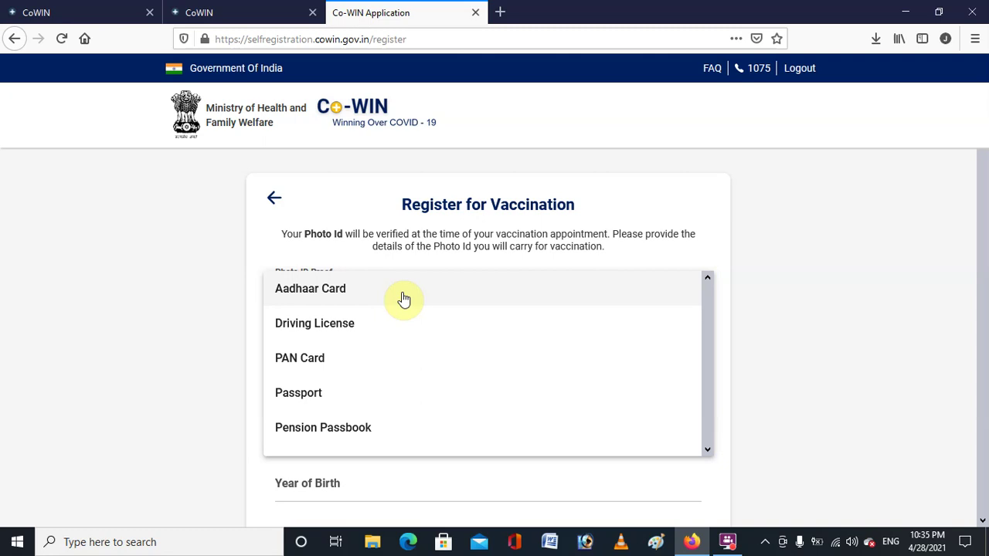
pyautogui.click(403, 299)
pyautogui.click(370, 340)
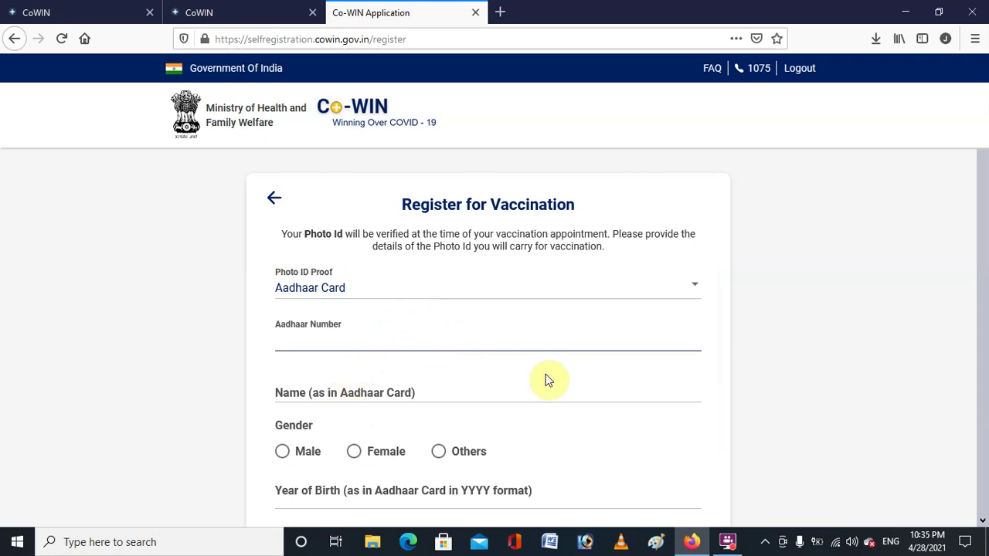
pyautogui.click(729, 540)
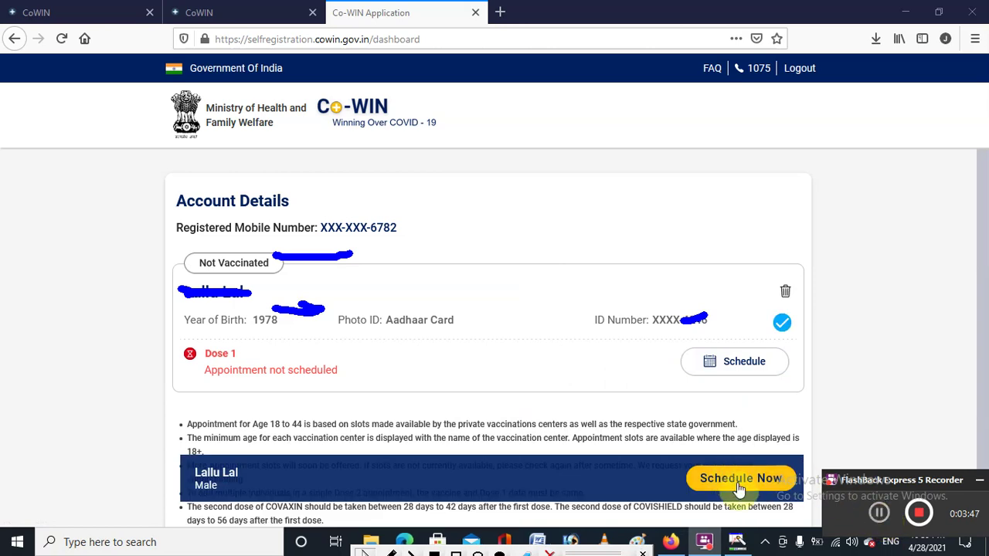
# Step: Start scheduling a vaccination appointment and switch the centre search to Search By District
pyautogui.click(738, 483)
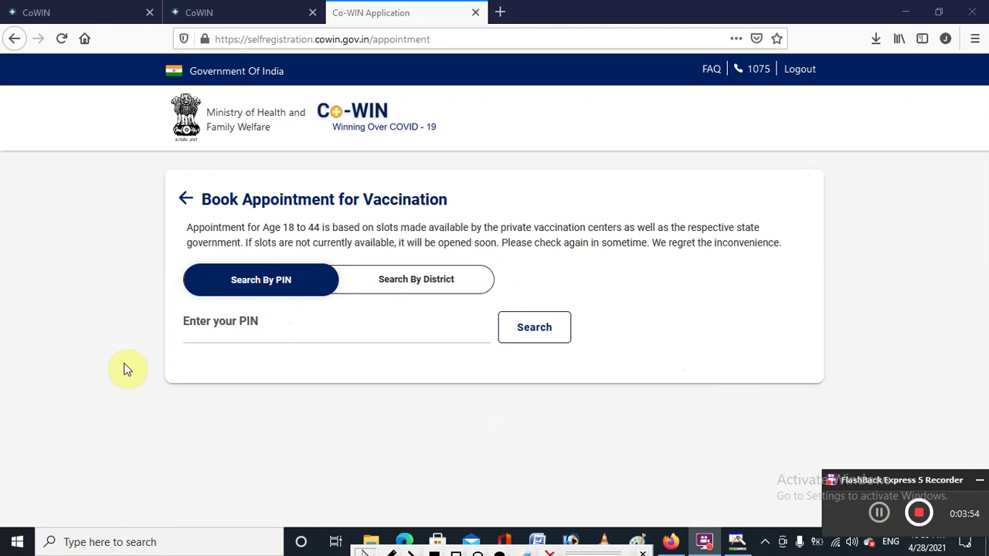
pyautogui.click(215, 323)
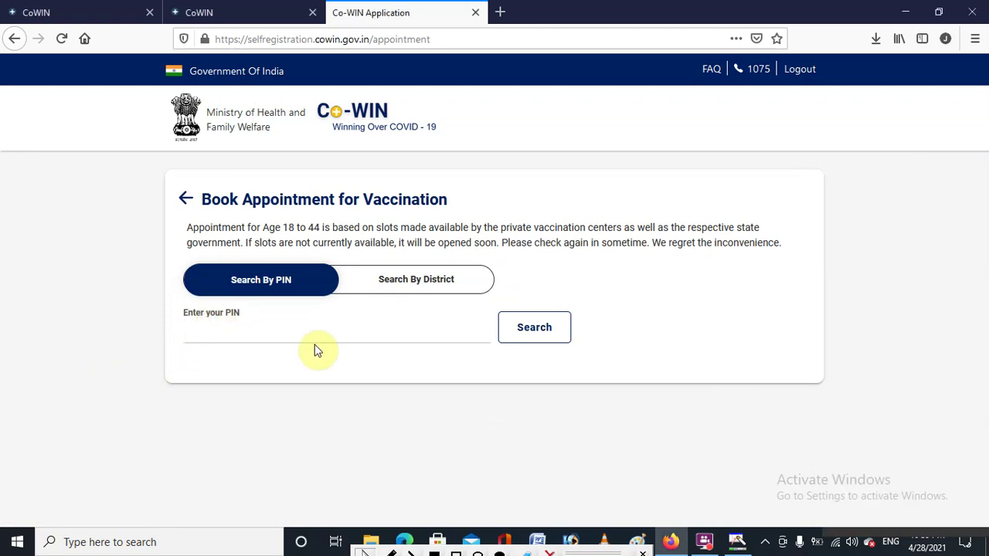
pyautogui.click(415, 278)
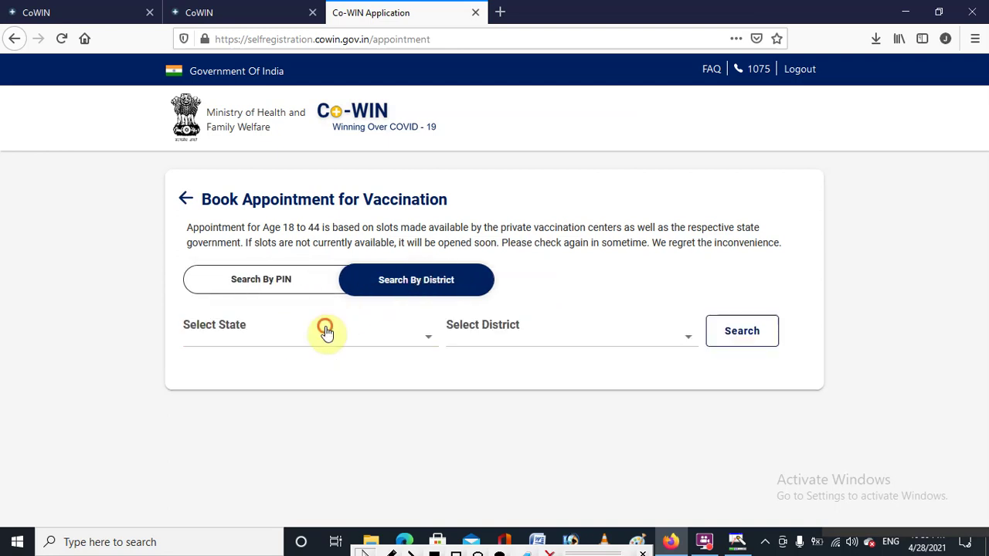
# Step: Select state Madhya Pradesh and district Jabalpur, then search for vaccination centres
pyautogui.click(327, 332)
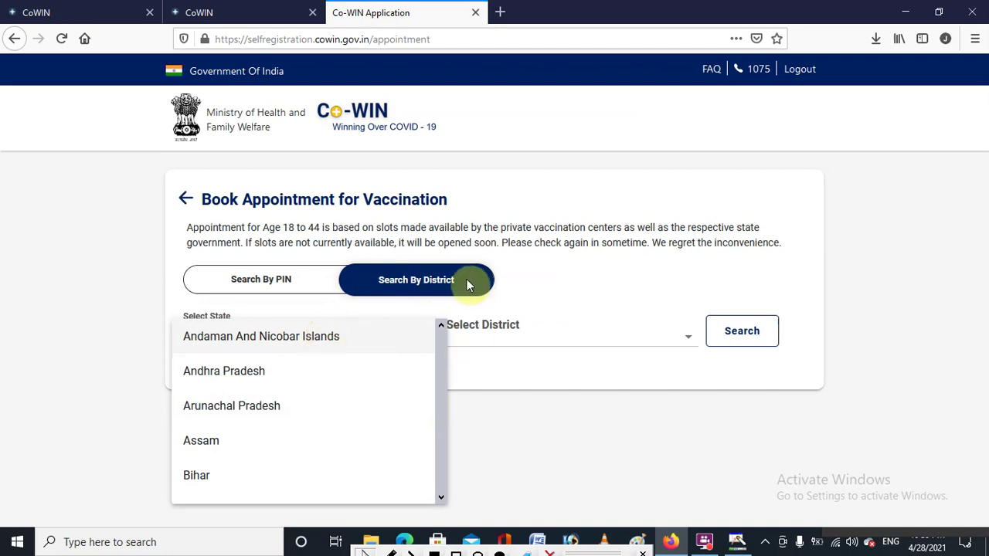
pyautogui.scroll(-3, 362, 404)
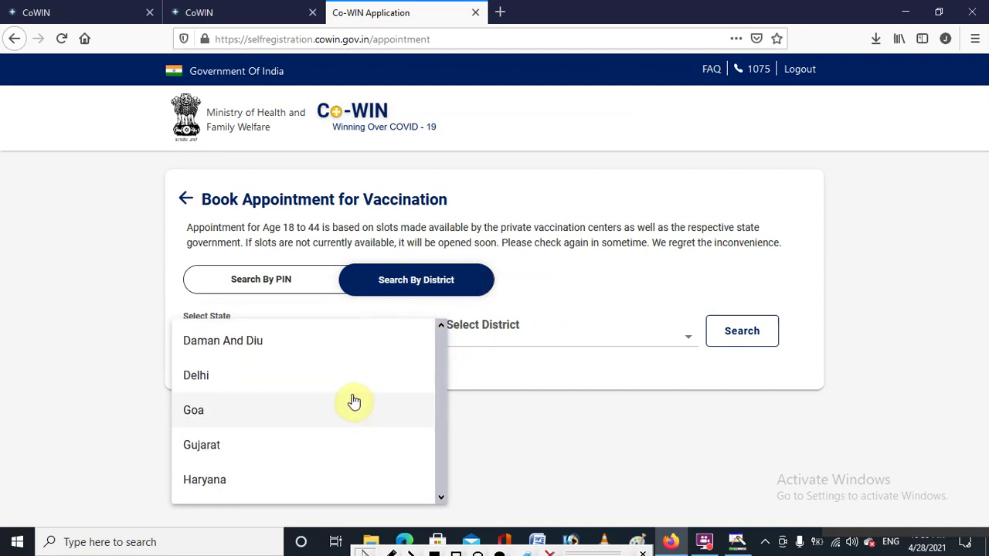
pyautogui.scroll(-3, 354, 401)
pyautogui.scroll(-3, 353, 402)
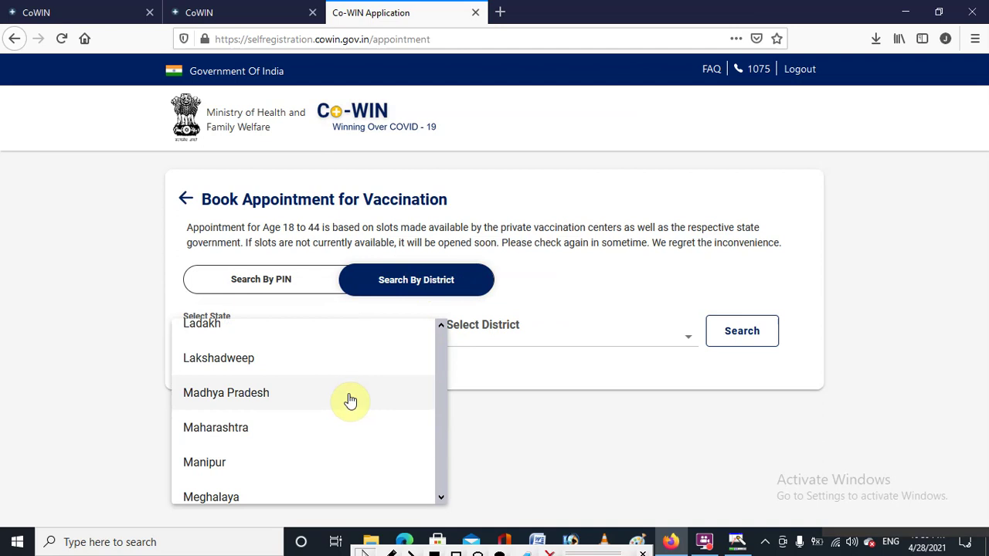
pyautogui.click(309, 393)
pyautogui.click(500, 338)
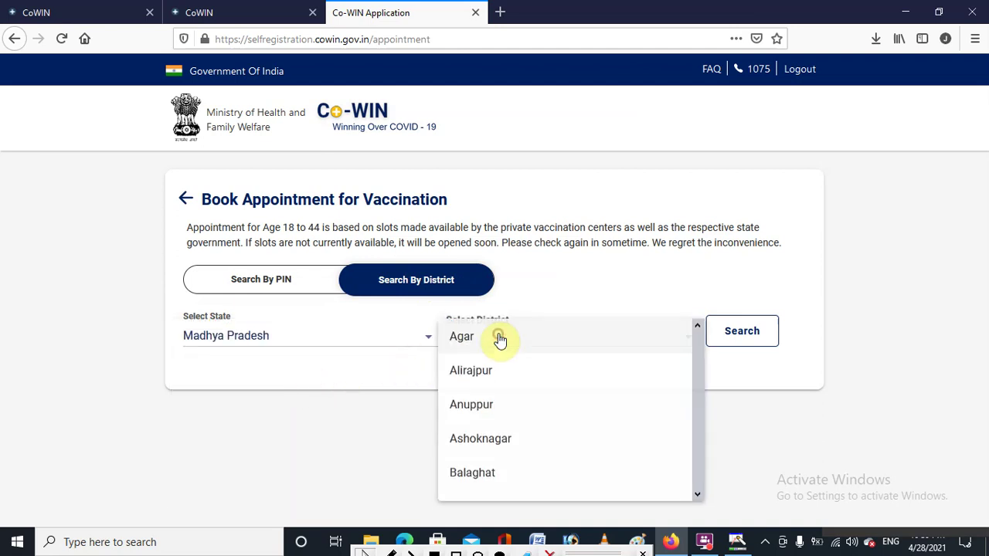
pyautogui.scroll(-5, 510, 345)
pyautogui.scroll(-8, 515, 365)
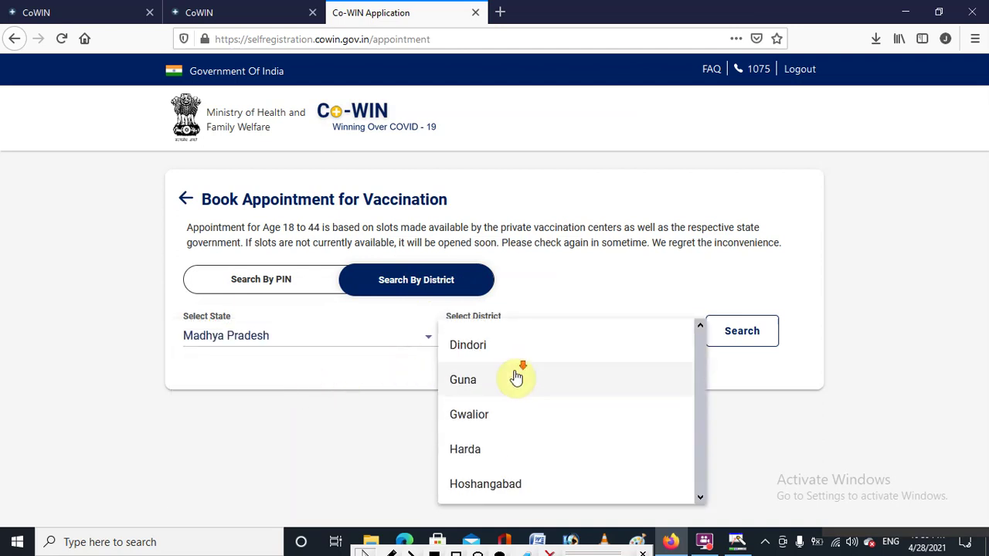
pyautogui.click(505, 375)
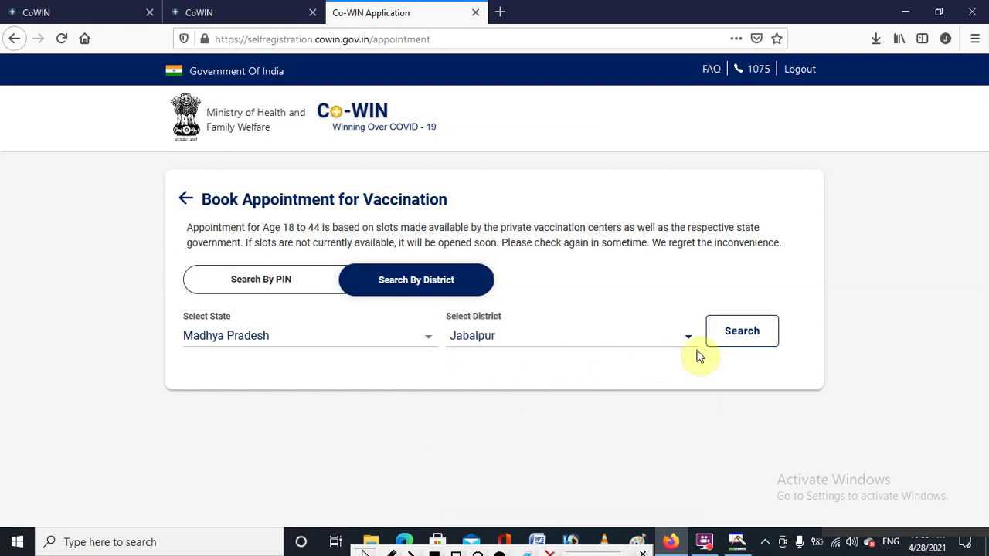
pyautogui.click(740, 340)
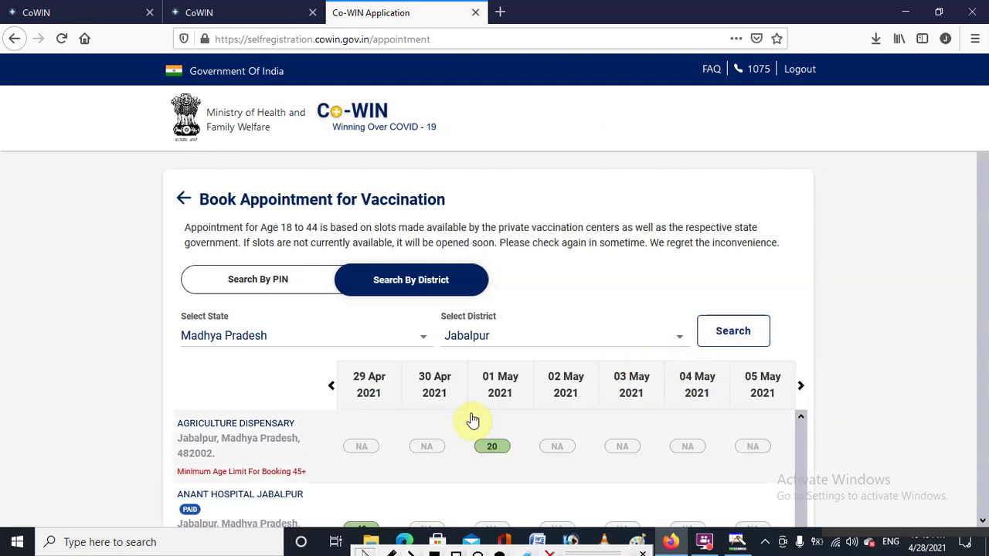
# Step: Find MPPMCL Kalyan Bhawan in the centre list and book its 01 May 2021 opening
pyautogui.scroll(-2, 418, 392)
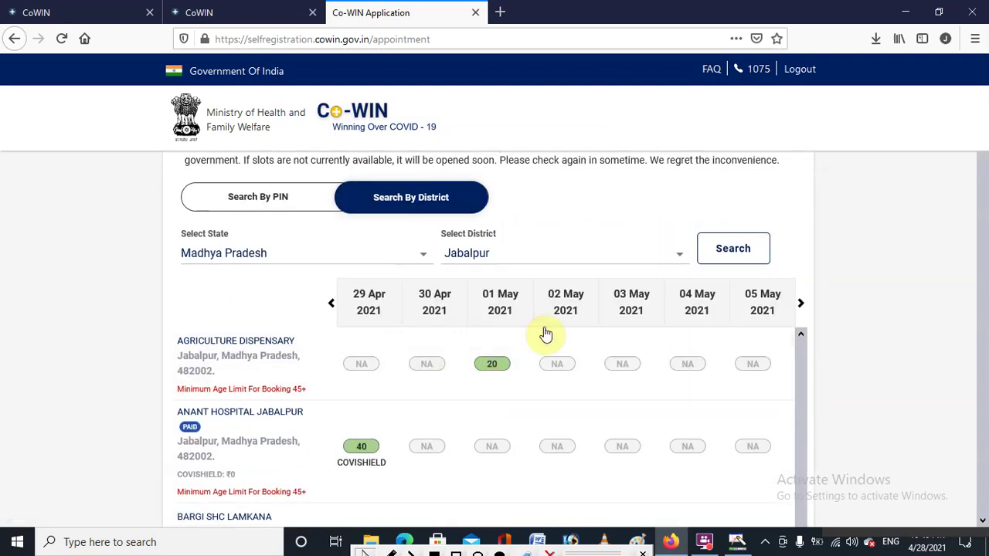
pyautogui.scroll(-2, 481, 289)
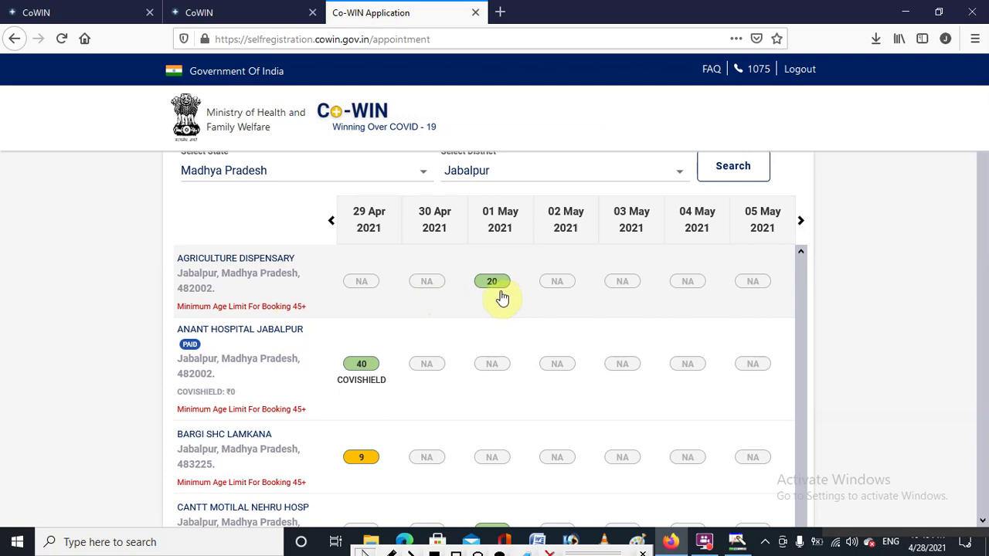
pyautogui.scroll(-5, 433, 348)
pyautogui.scroll(-6, 459, 348)
pyautogui.scroll(-3, 524, 331)
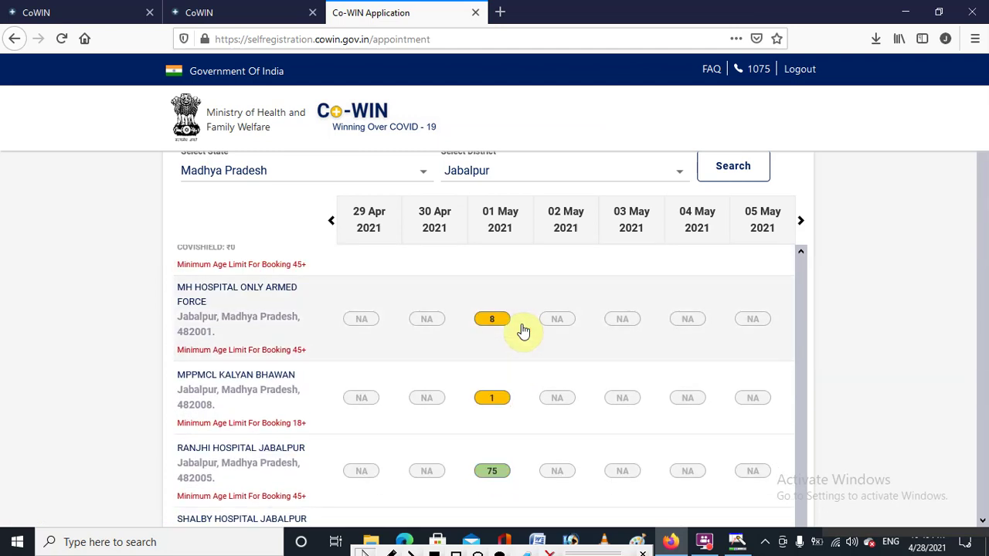
pyautogui.scroll(-2, 524, 332)
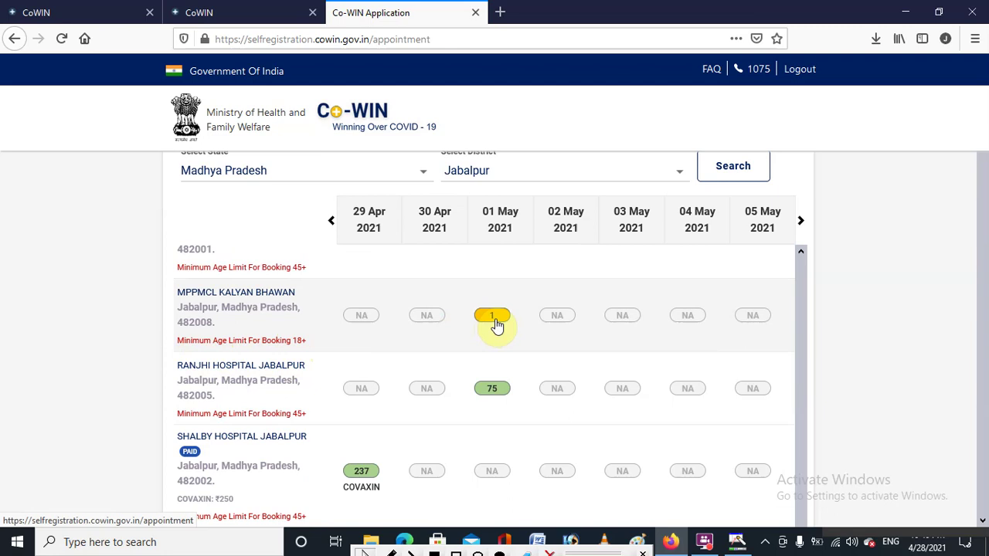
pyautogui.click(495, 318)
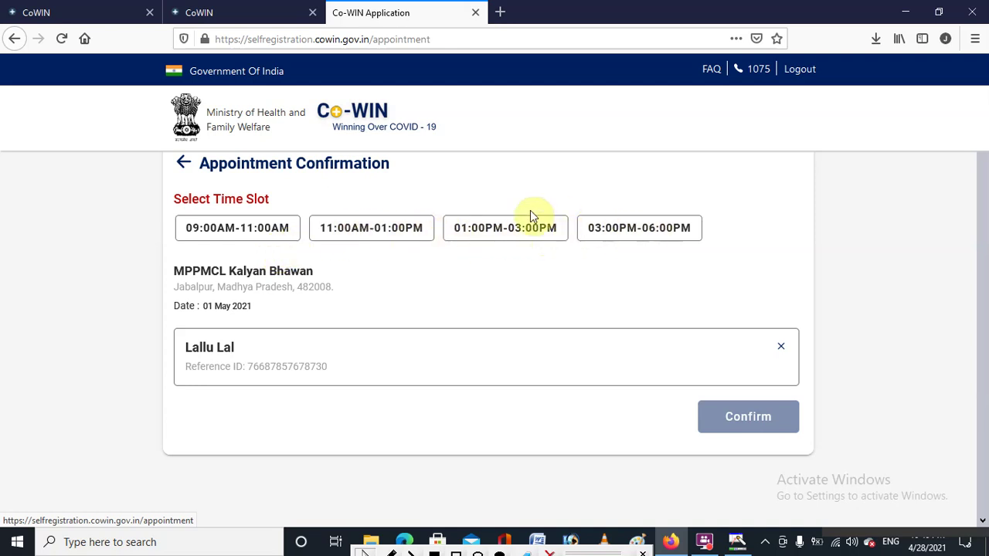
# Step: Choose the 11:00AM-01:00PM slot for 01 May 2021 and confirm the appointment
pyautogui.click(356, 239)
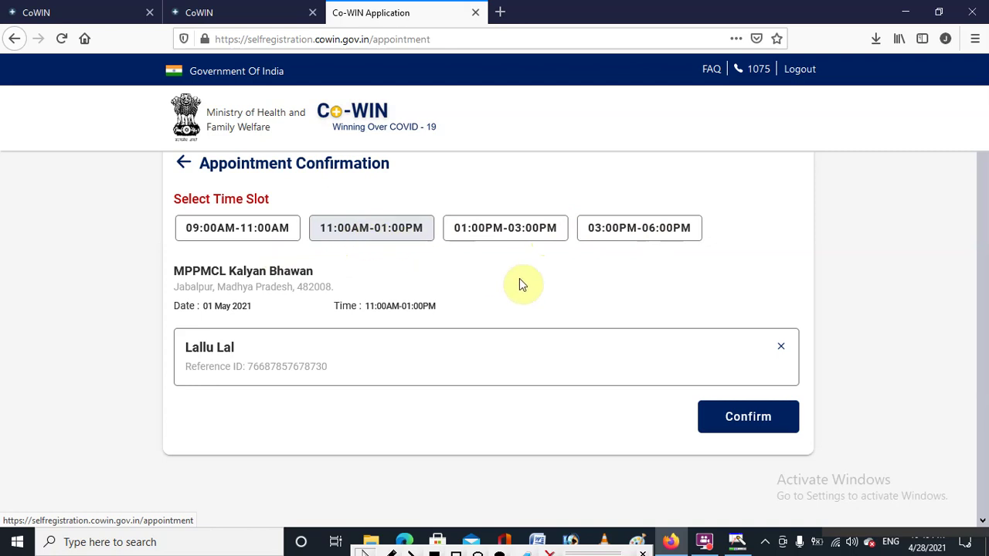
pyautogui.click(763, 418)
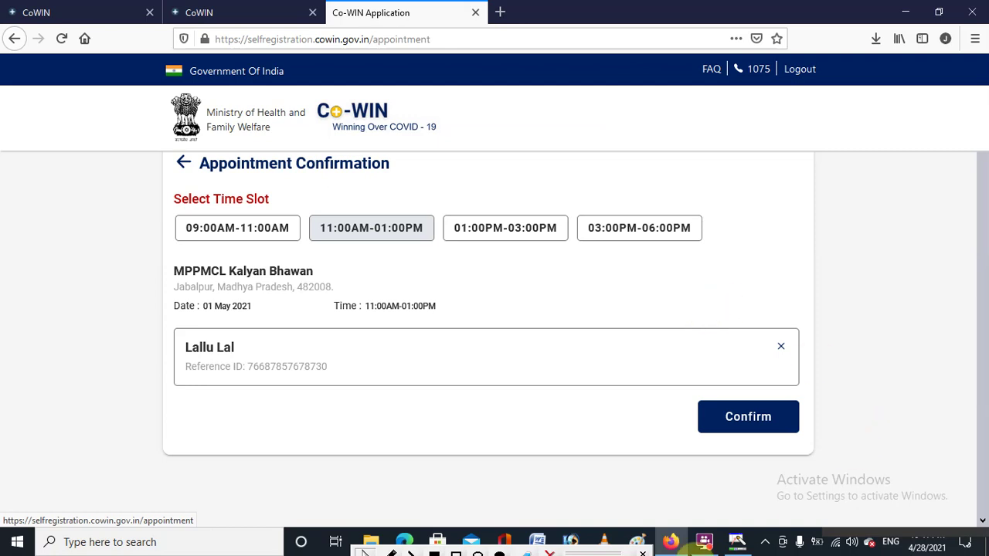
pyautogui.click(699, 543)
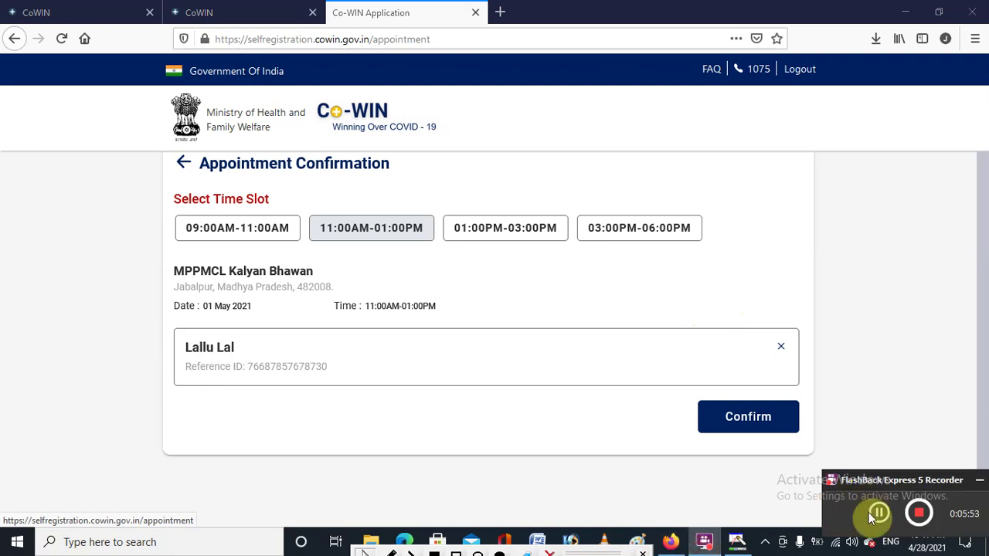